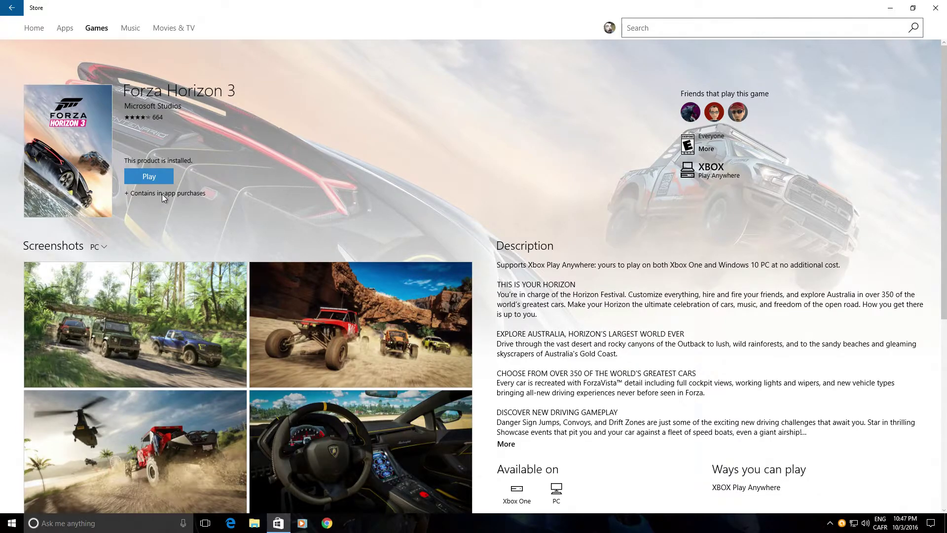
pyautogui.click(157, 177)
pyautogui.click(155, 178)
pyautogui.click(149, 177)
# Shrink and reposition the Store window, then open NVIDIA Control Panel from the desktop menu
pyautogui.click(913, 7)
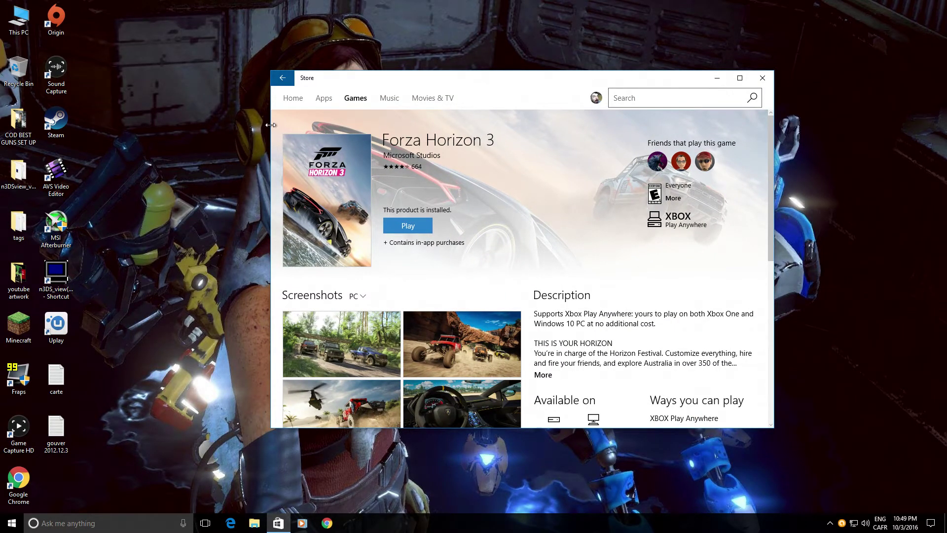
pyautogui.moveTo(270, 130); pyautogui.dragTo(8, 129)
pyautogui.moveTo(222, 78); pyautogui.dragTo(184, 23)
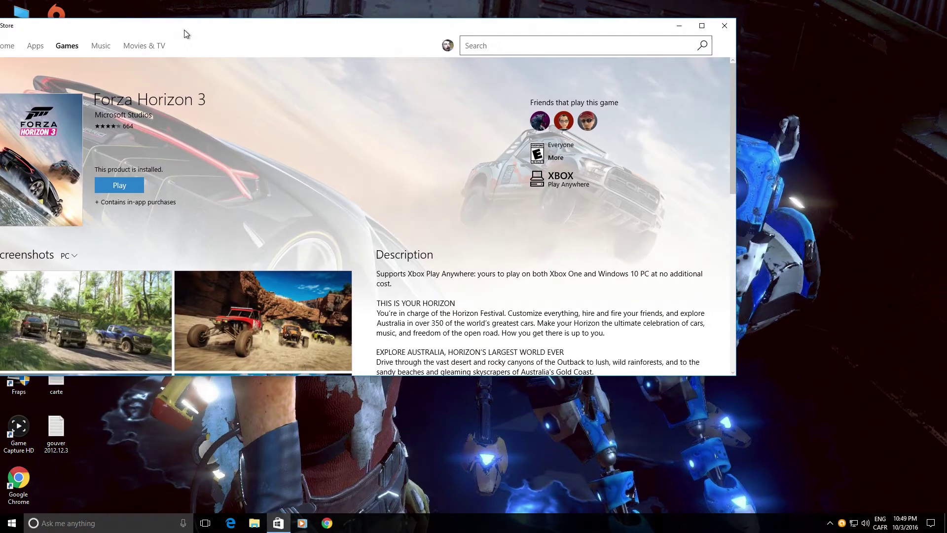
pyautogui.rightClick(759, 307)
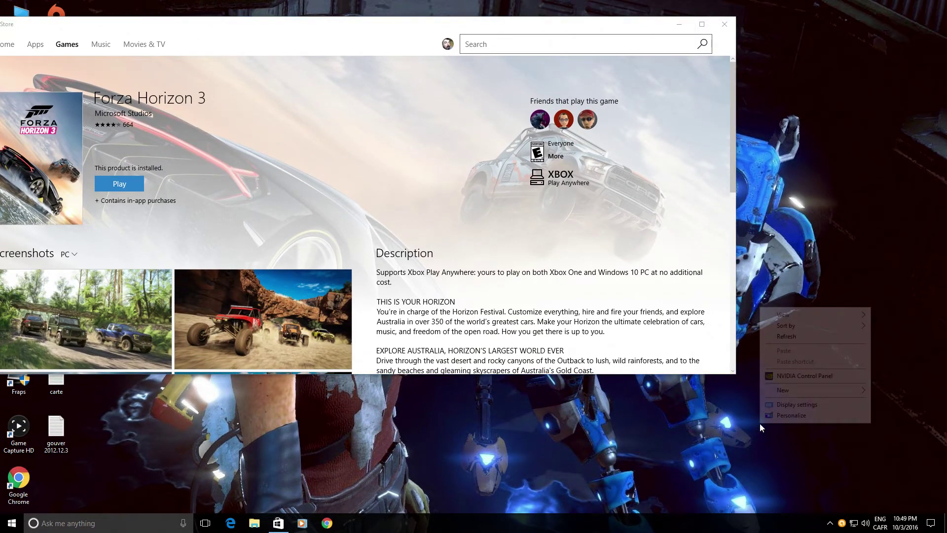
pyautogui.click(792, 377)
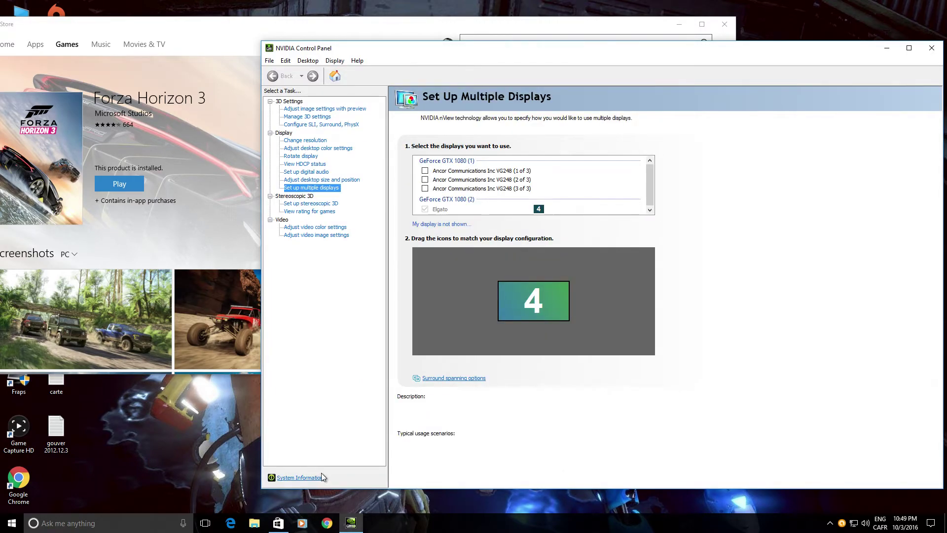
# Open System Information to show Windows 10 Pro, driver 372.90 and two GTX 1080s
pyautogui.click(308, 477)
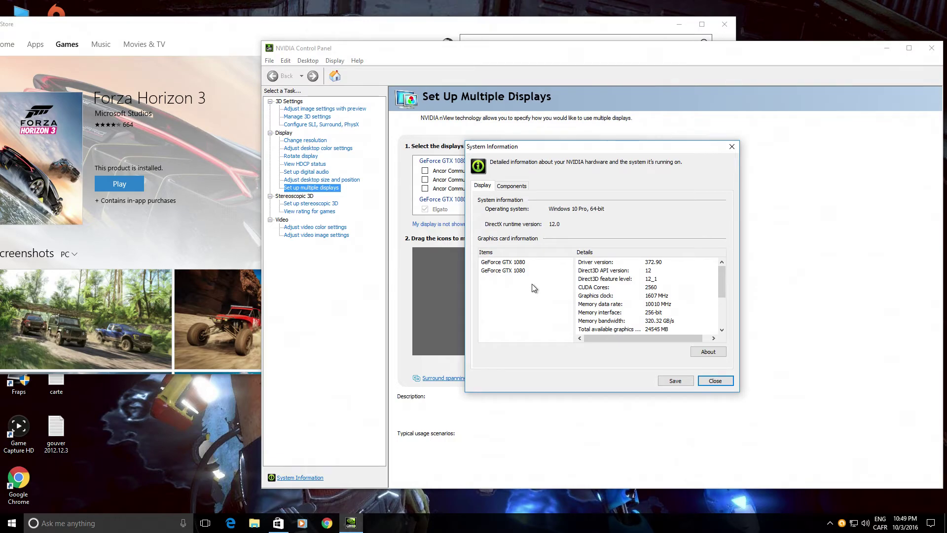
# Start Forza Horizon 3 with Play on its Store page, reaching the splash screen
pyautogui.click(134, 185)
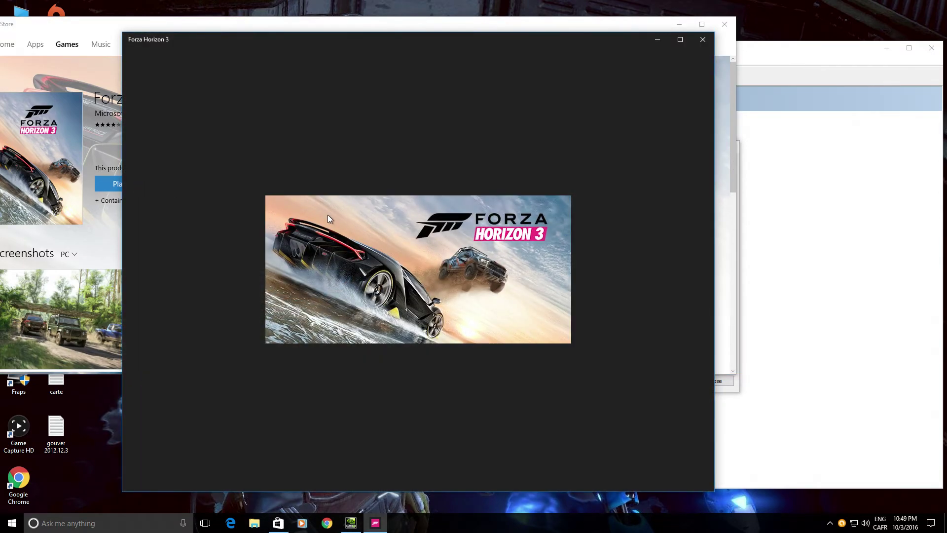